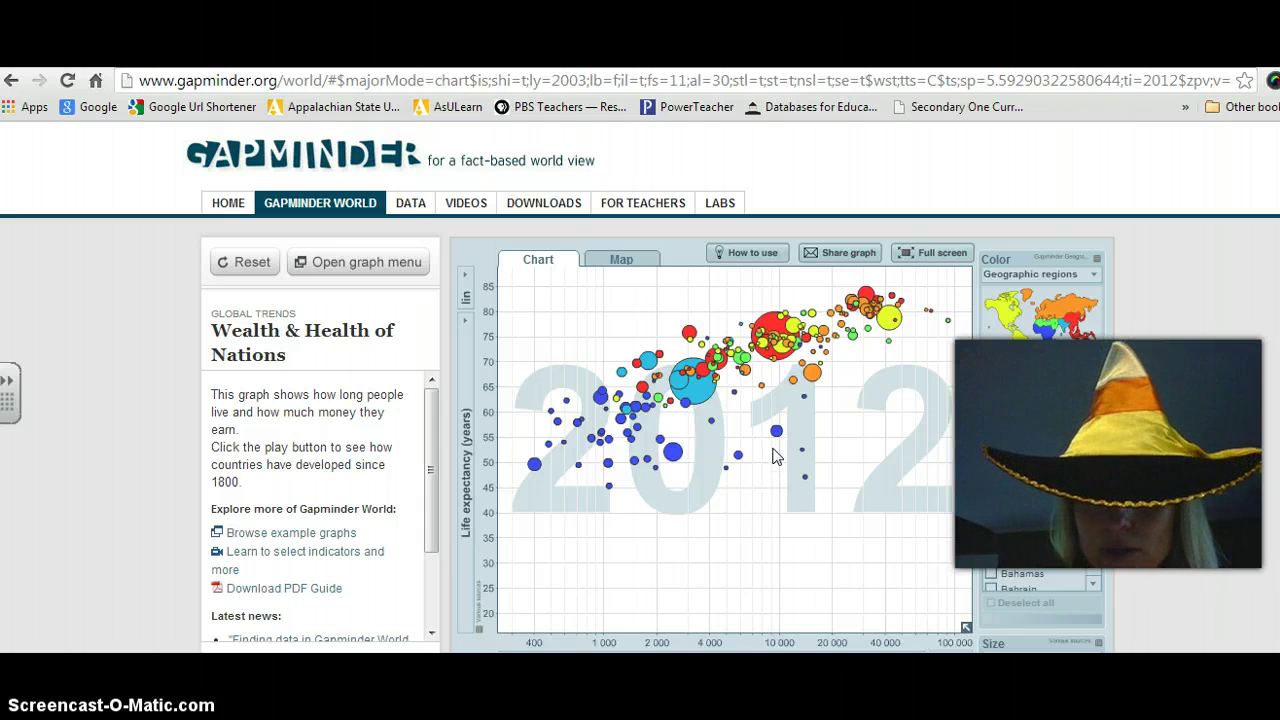
# Step: Switch to the untitled presentation and start a new comment on its title slide
pyautogui.moveTo(778, 434)
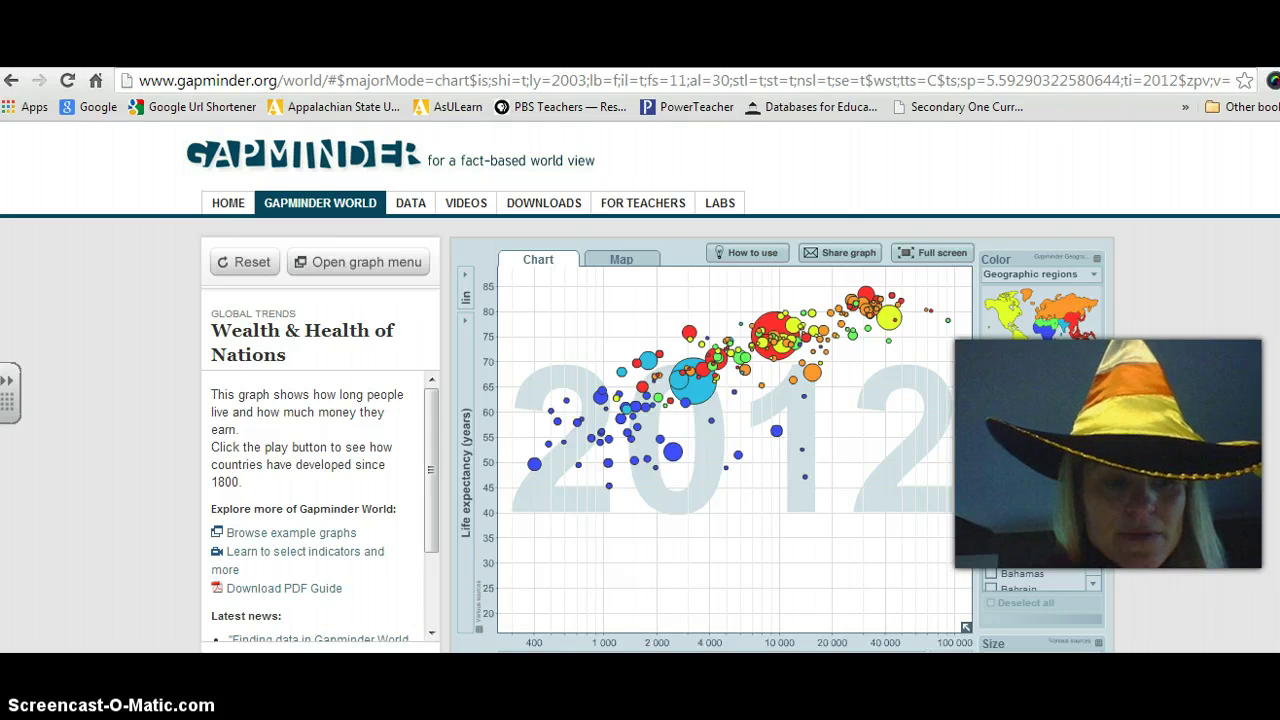
pyautogui.hotkey('ctrl', 'Tab')
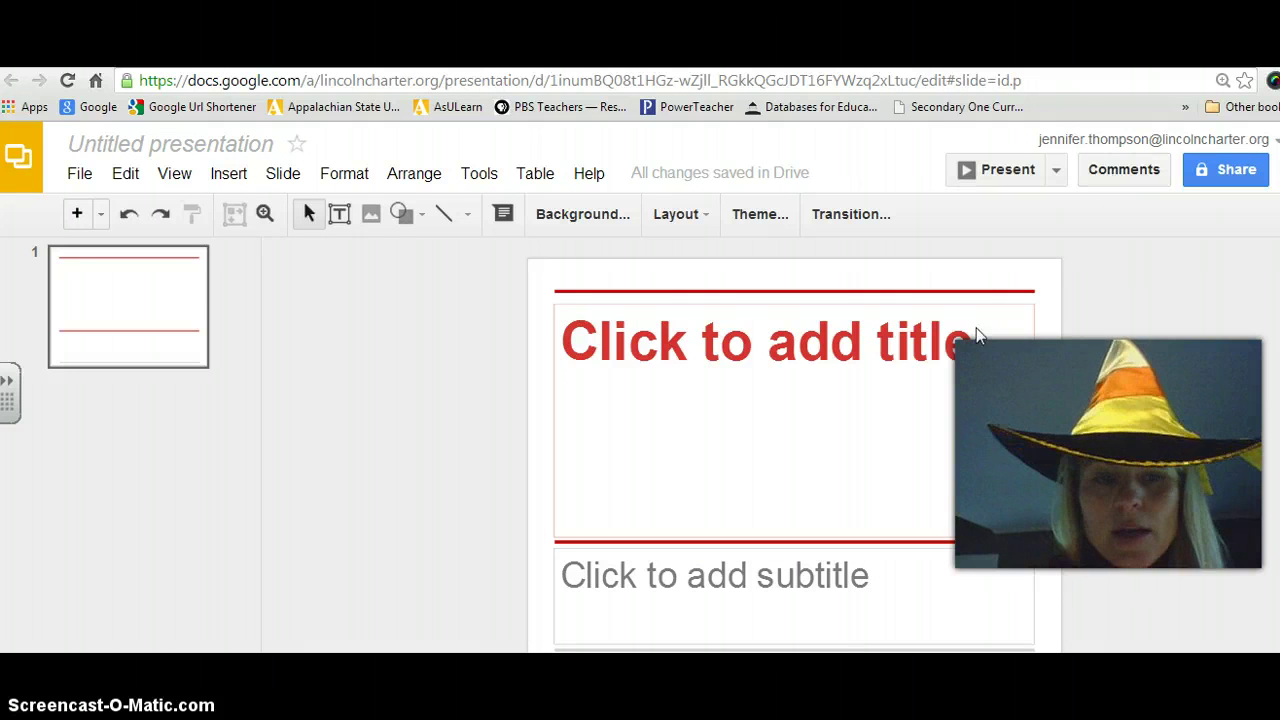
pyautogui.click(1124, 170)
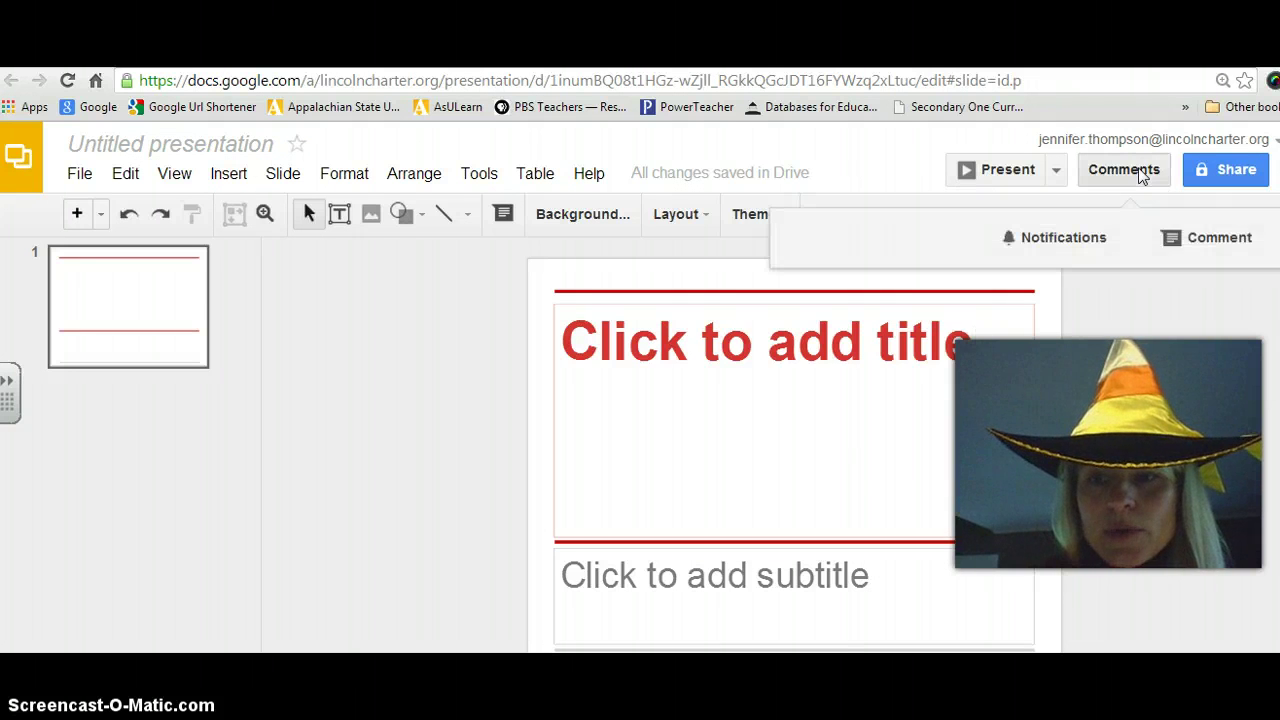
pyautogui.click(1180, 238)
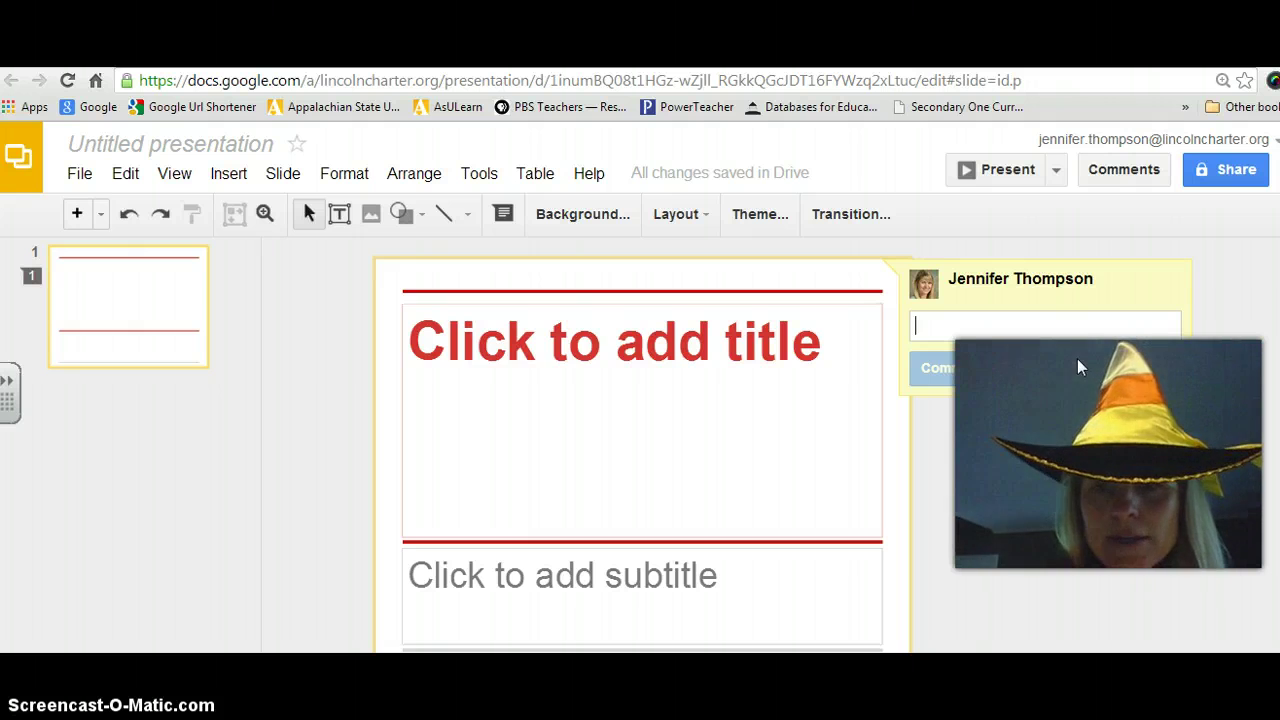
# Step: Discard the empty comment, open sharing while skipping the naming prompt, then move to the class site
pyautogui.click(1171, 251)
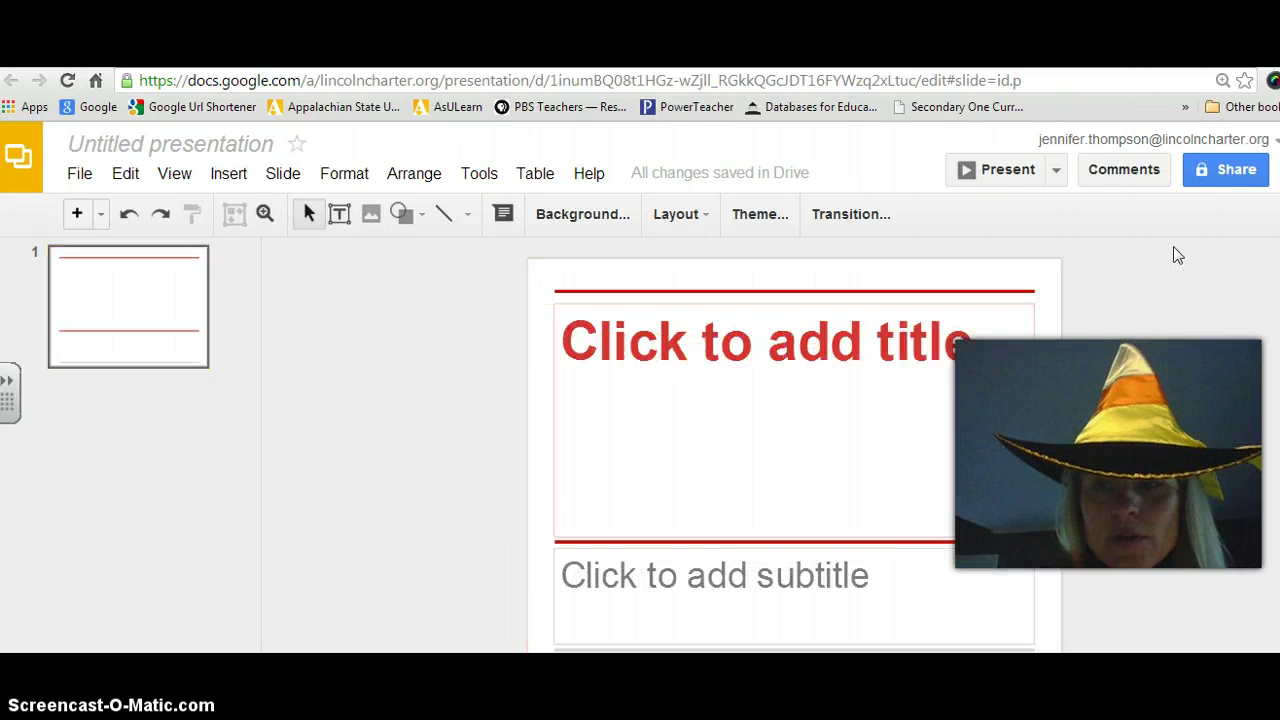
pyautogui.click(1212, 170)
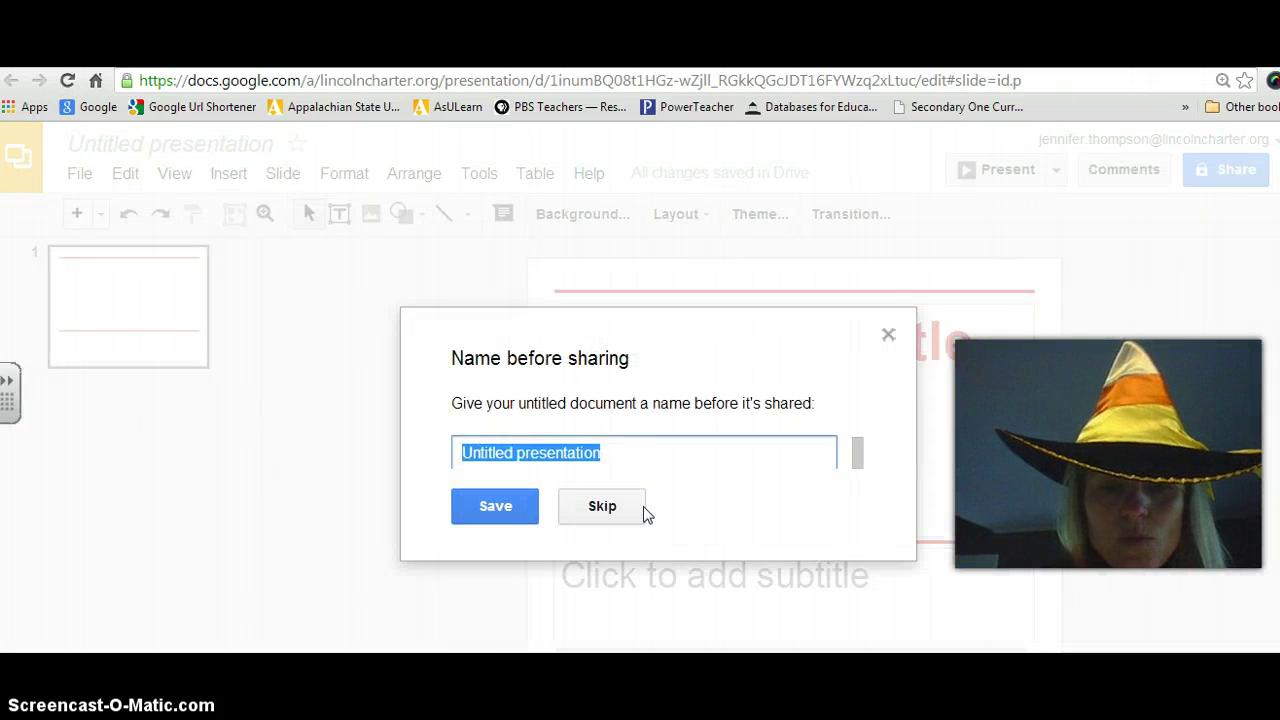
pyautogui.click(889, 338)
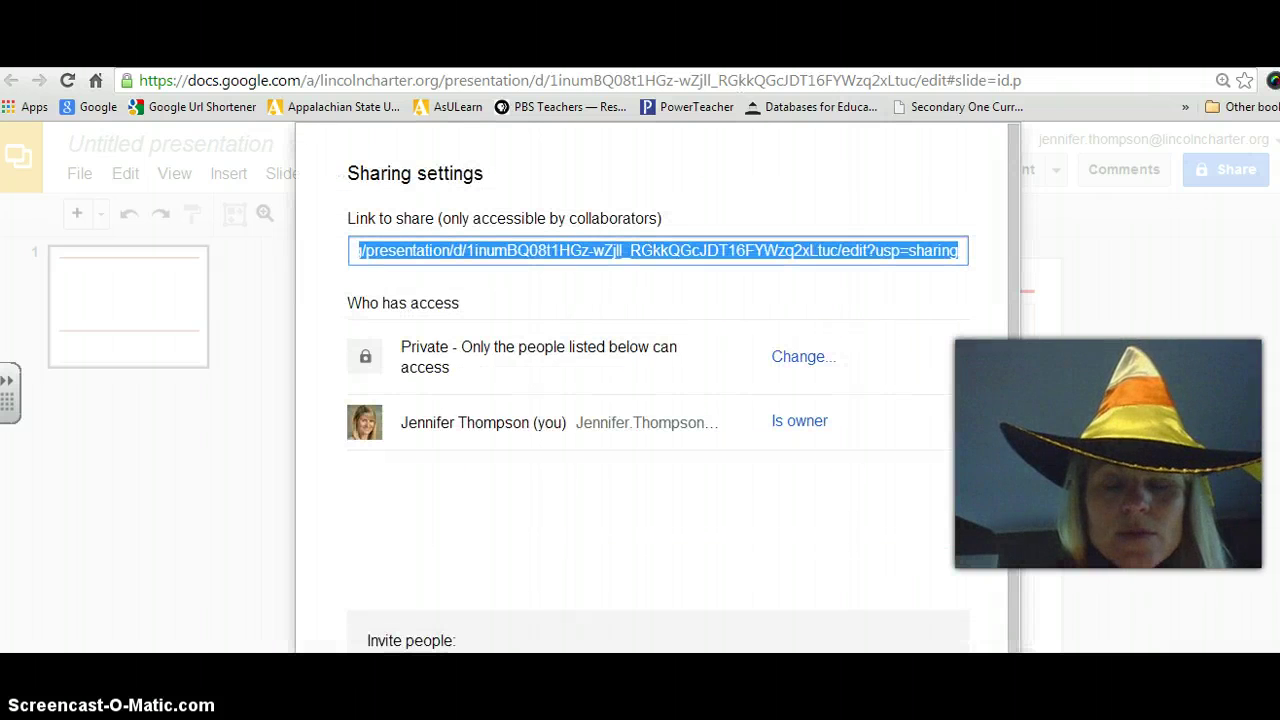
pyautogui.hotkey('ctrl', 'Tab')
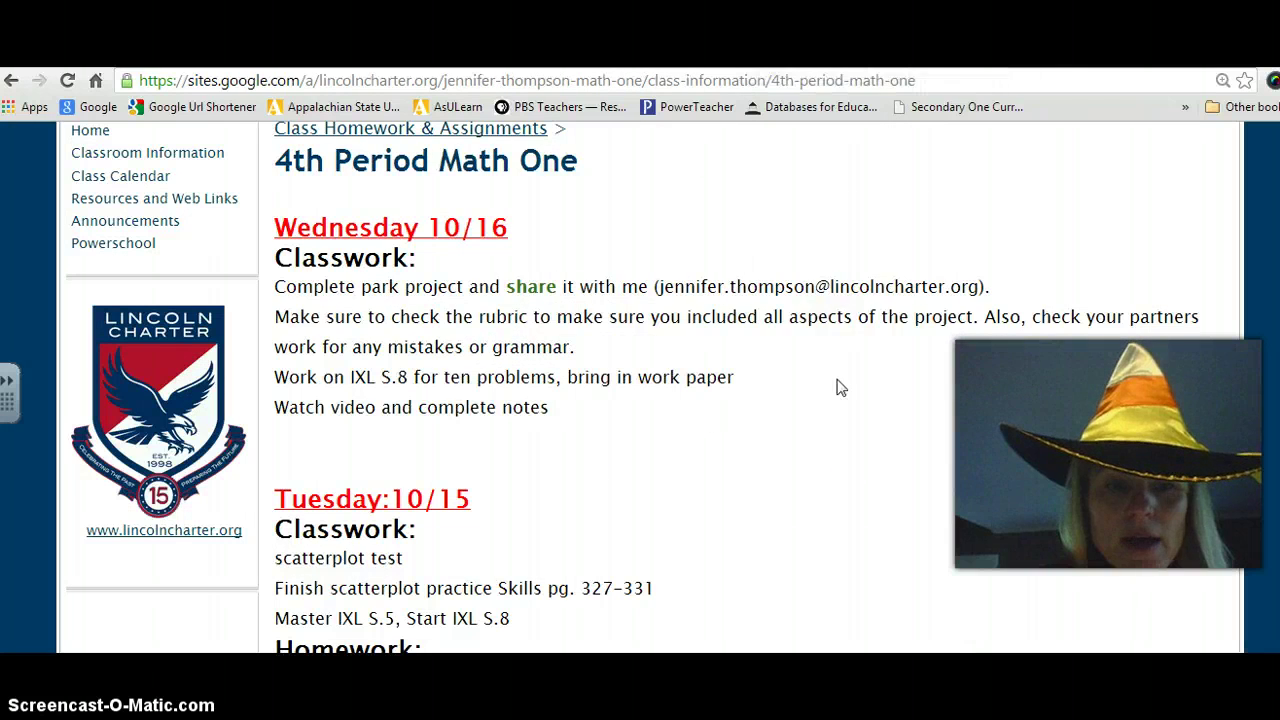
# Step: Go up to Class Homework & Assignments, enter the Park Project subpage and open ParkProject.pdf
pyautogui.click(527, 131)
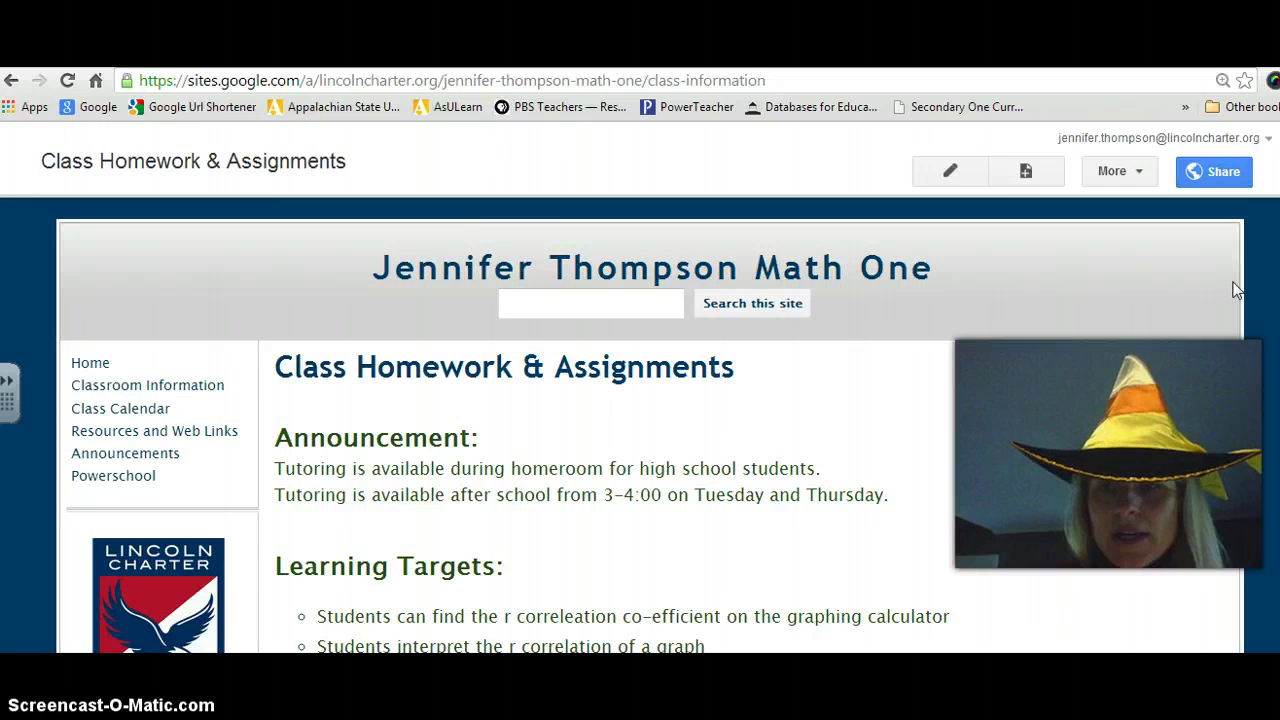
pyautogui.scroll(-4, 650, 420)
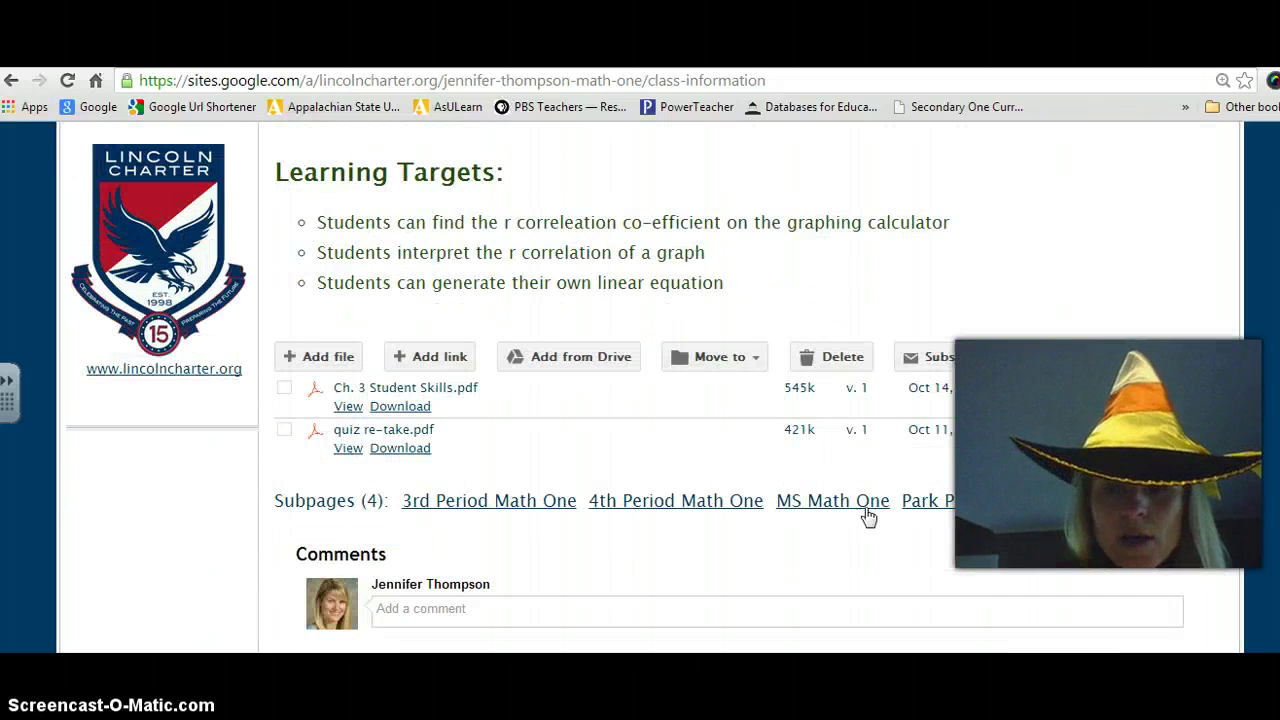
pyautogui.click(937, 500)
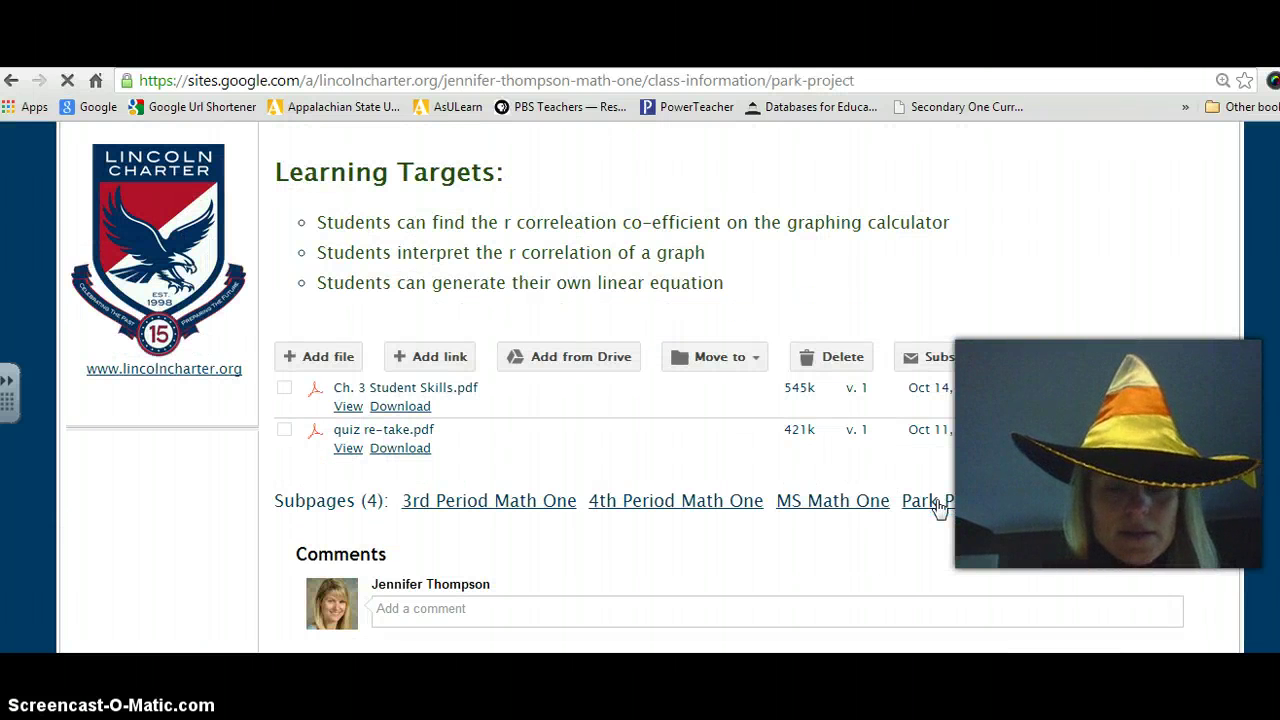
pyautogui.scroll(-3, 979, 370)
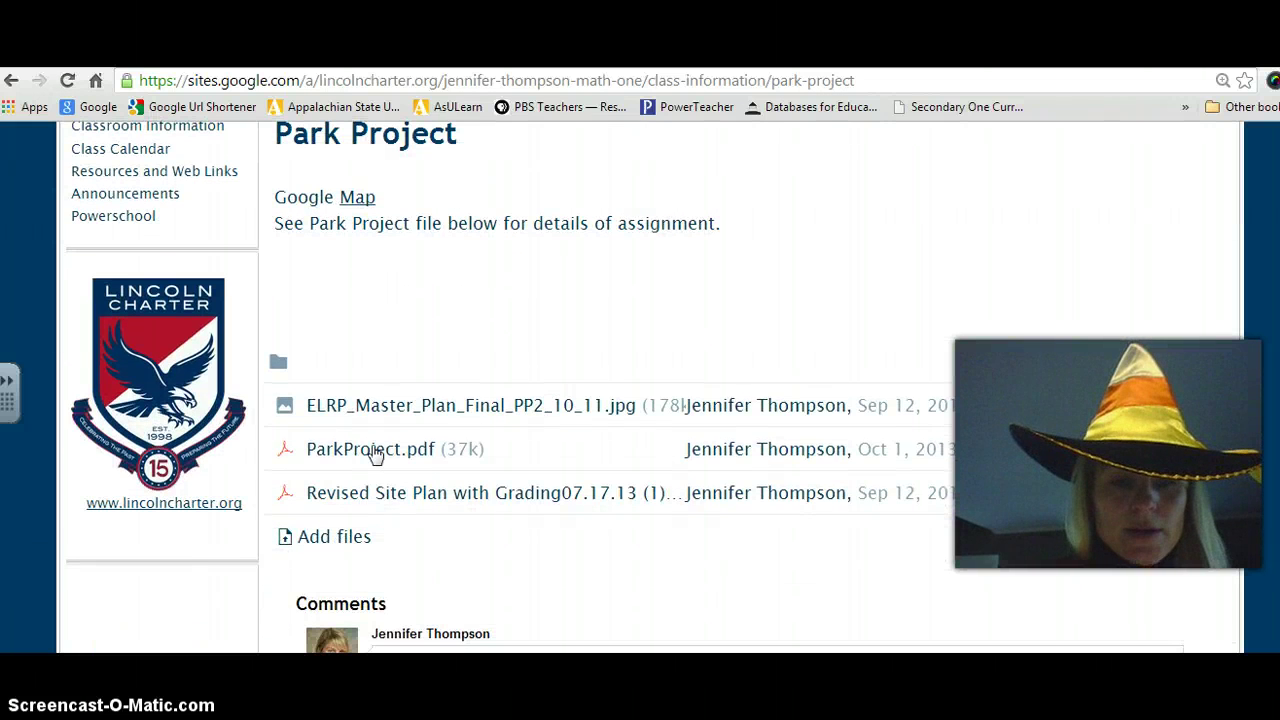
pyautogui.click(374, 451)
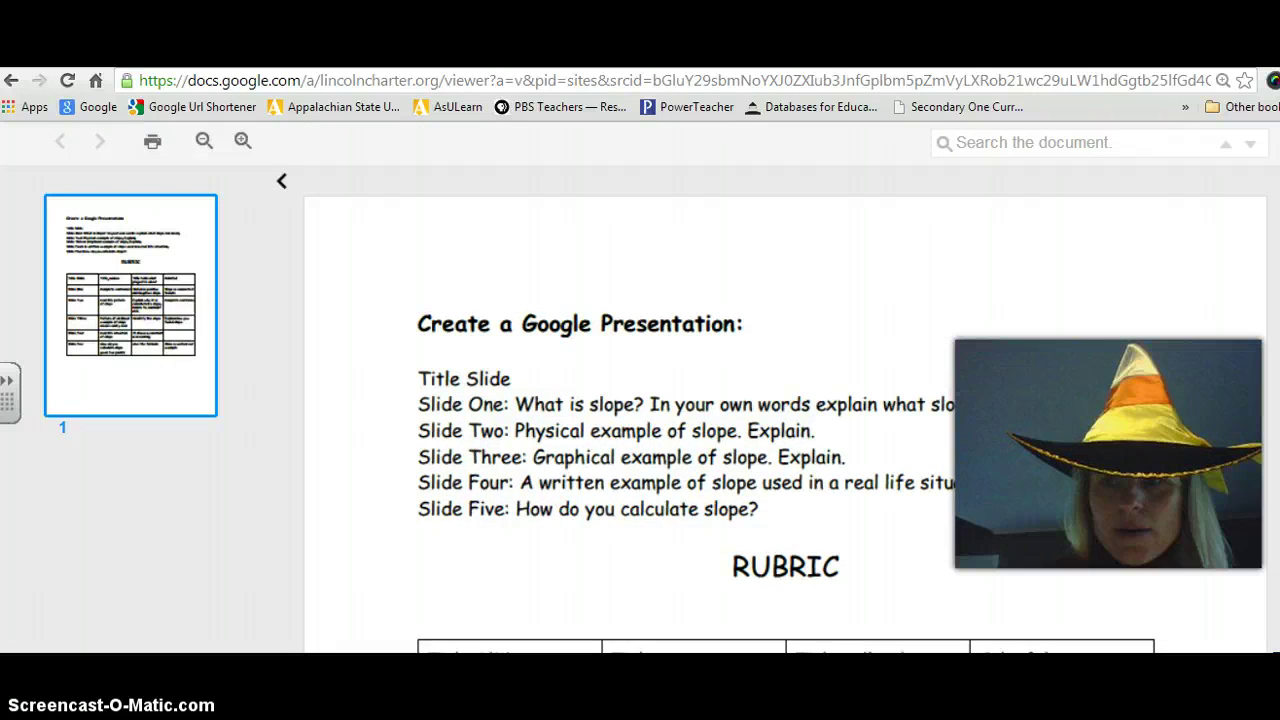
# Step: Scroll the PDF to frame the rubric table from Title Slide to Slide Five
pyautogui.scroll(-1, 654, 371)
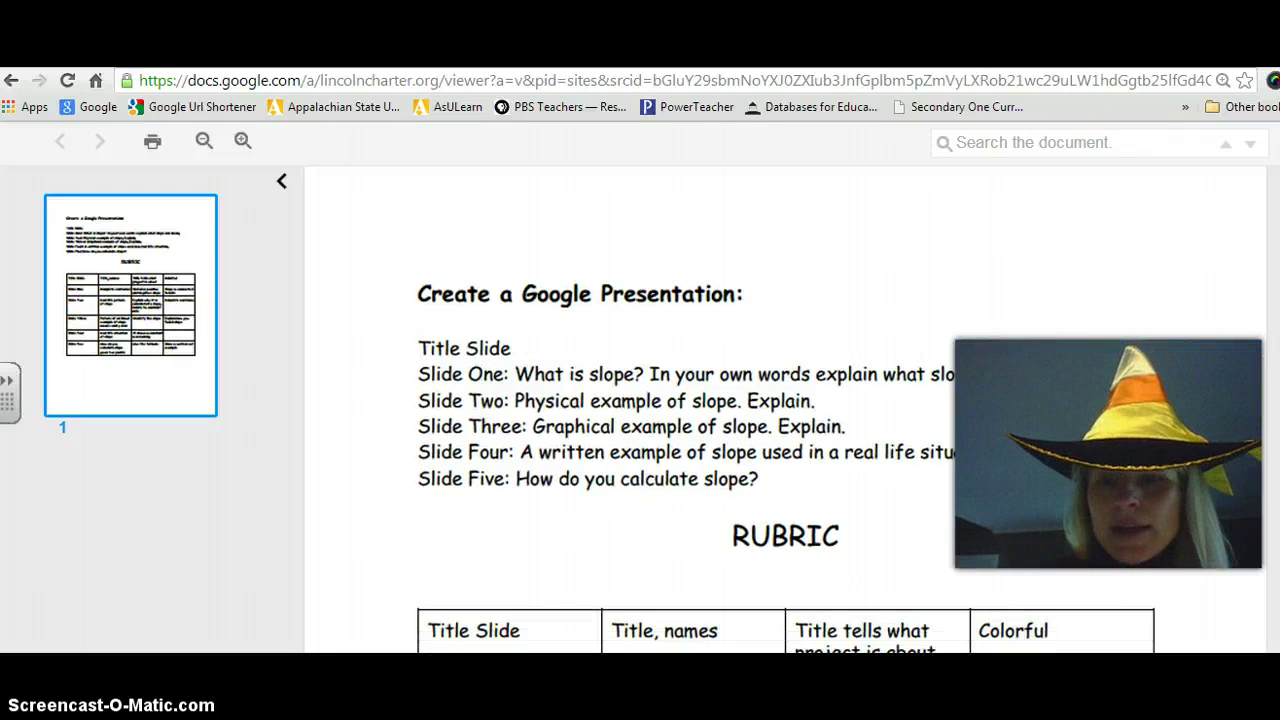
pyautogui.scroll(-3, 529, 496)
pyautogui.scroll(-7, 785, 410)
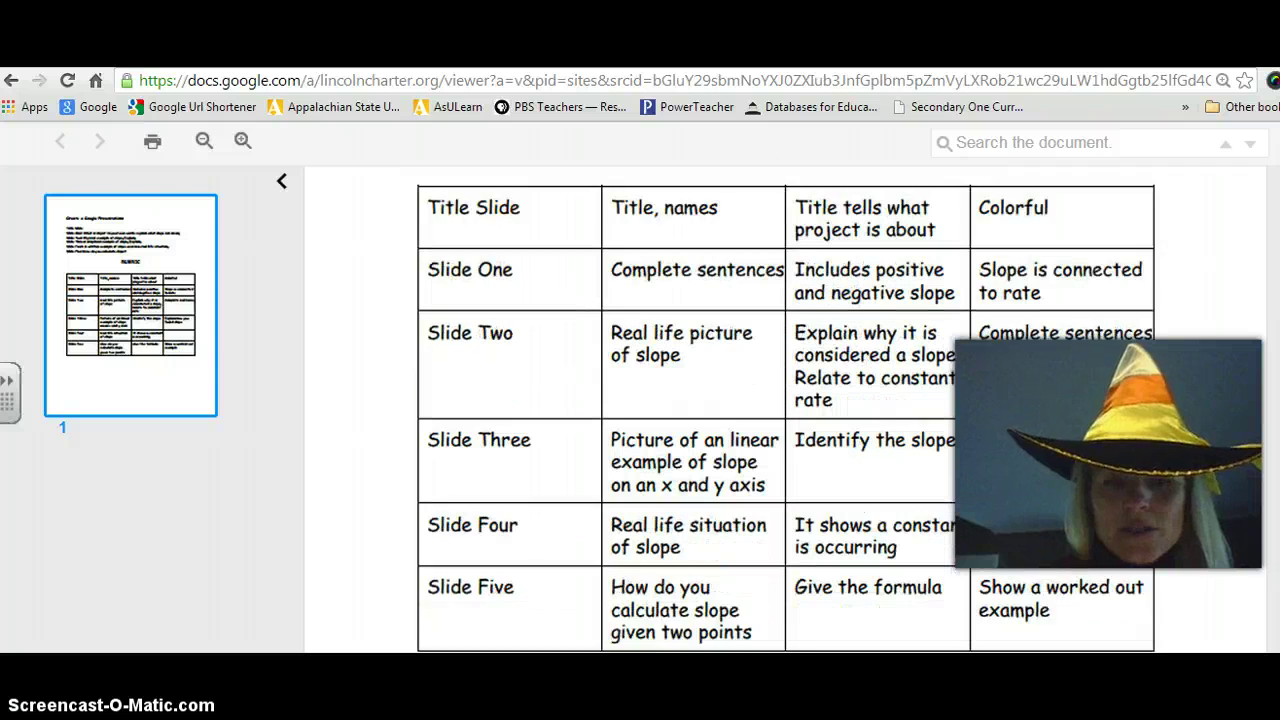
pyautogui.scroll(1, 785, 390)
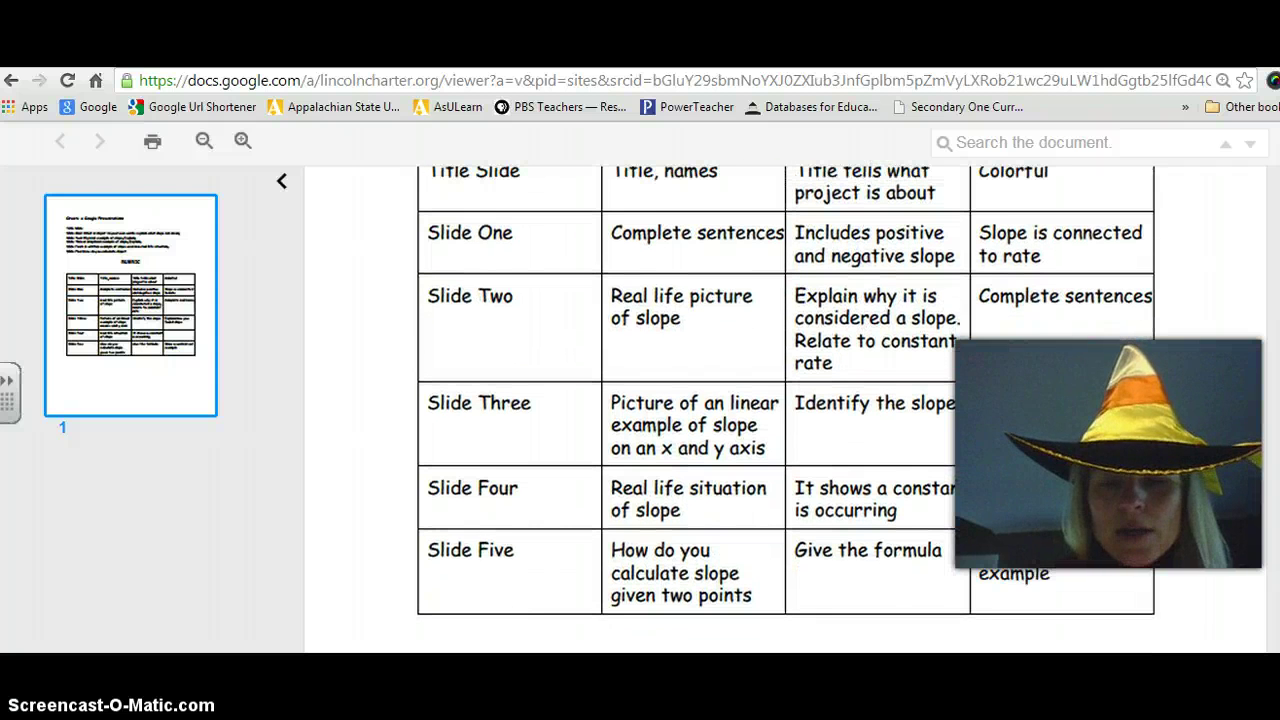
pyautogui.scroll(1, 785, 400)
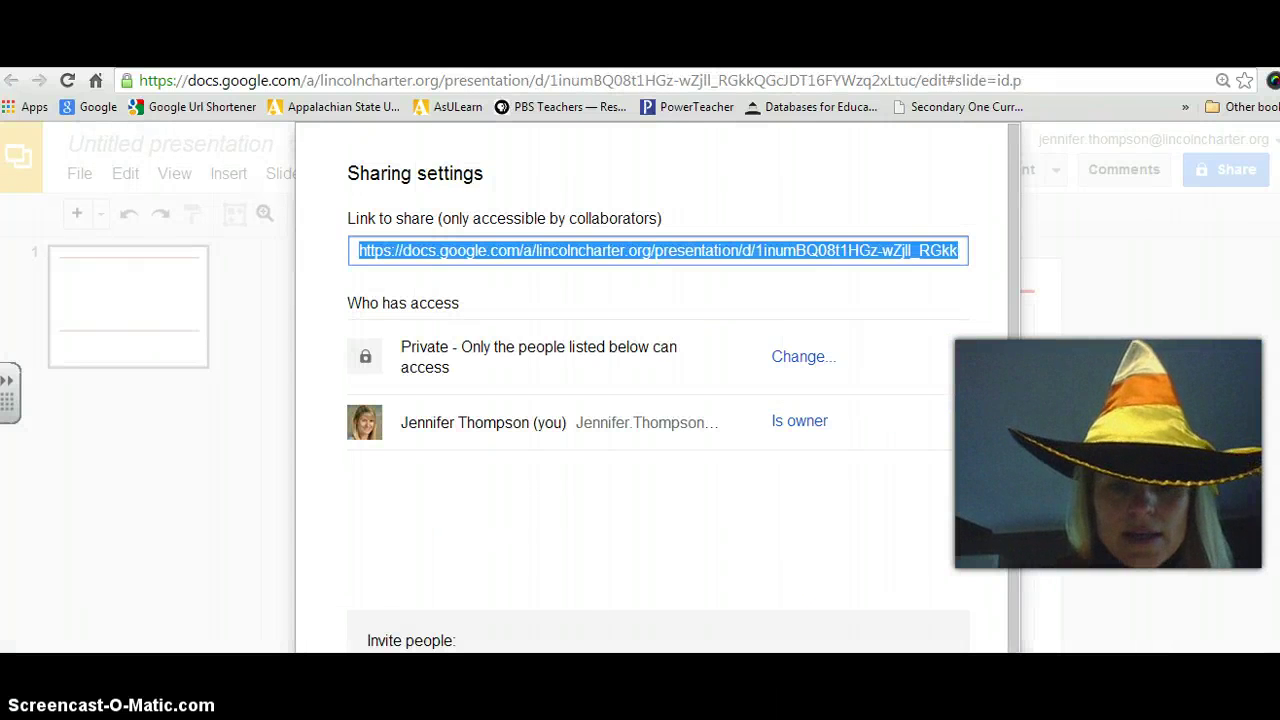
# Step: Look over the Invite people field, then close the sharing settings without adding anyone
pyautogui.moveTo(1012, 402); pyautogui.dragTo(1009, 581)
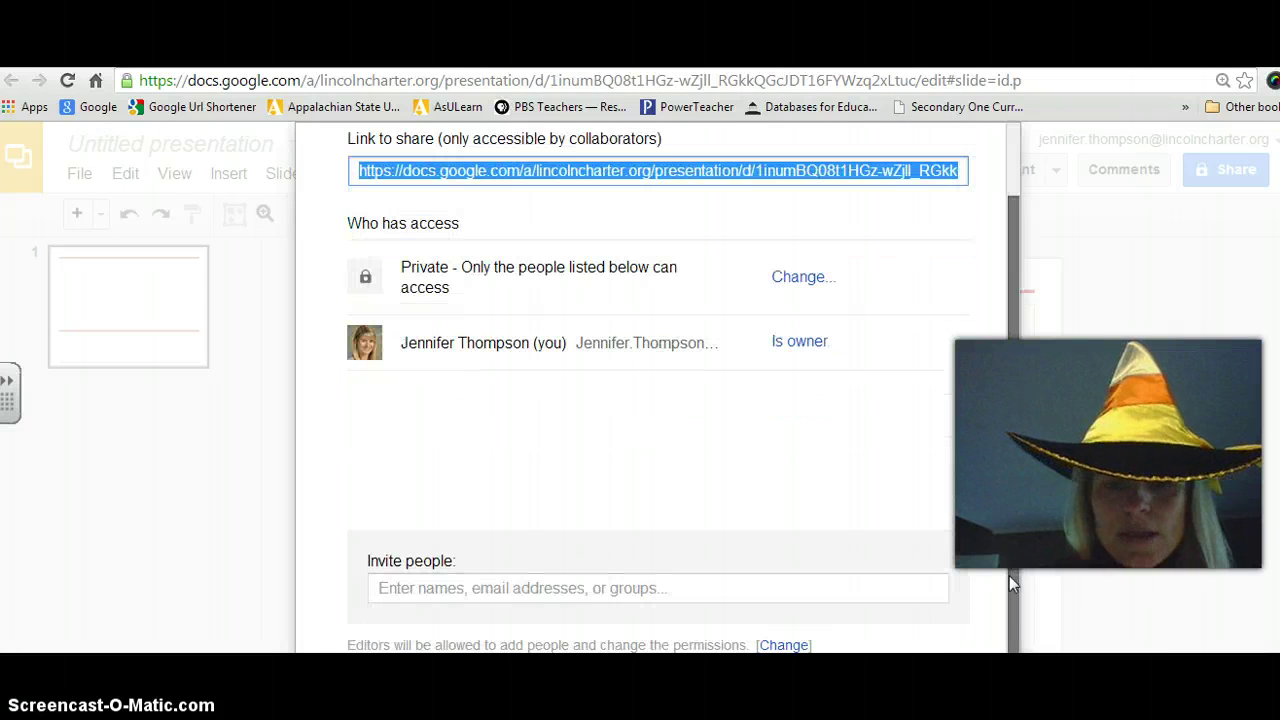
pyautogui.click(584, 590)
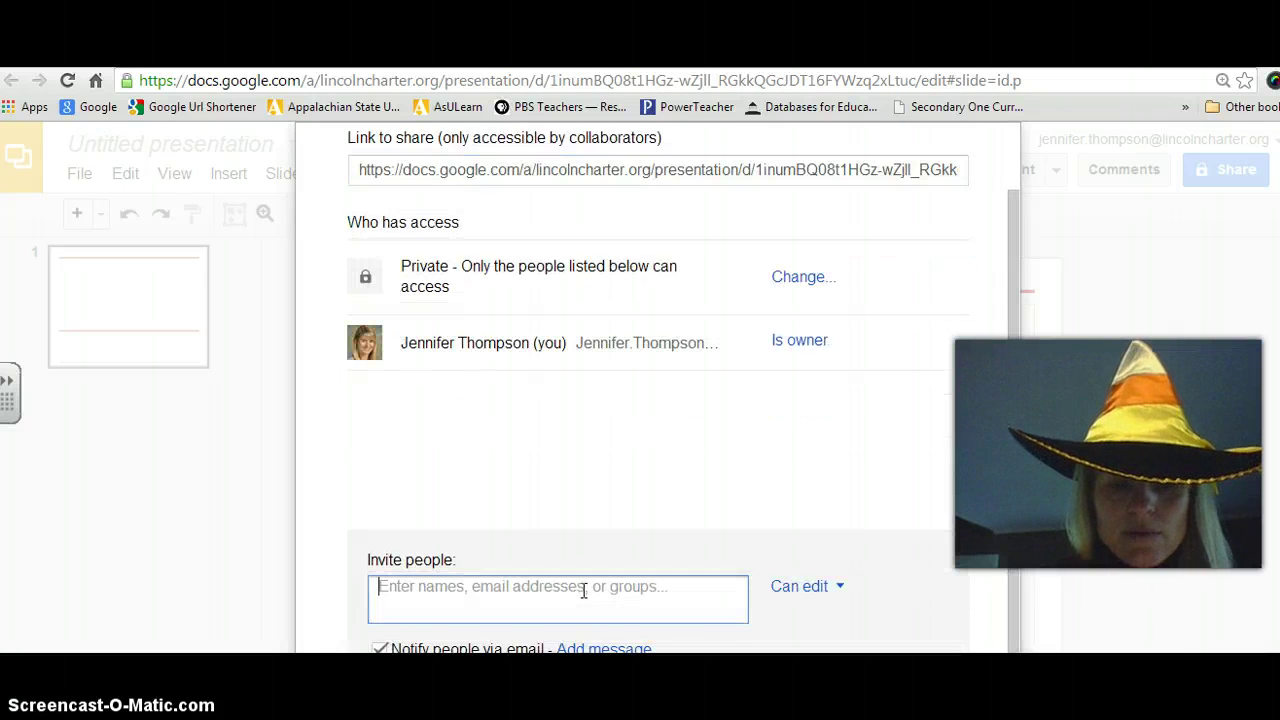
pyautogui.click(612, 662)
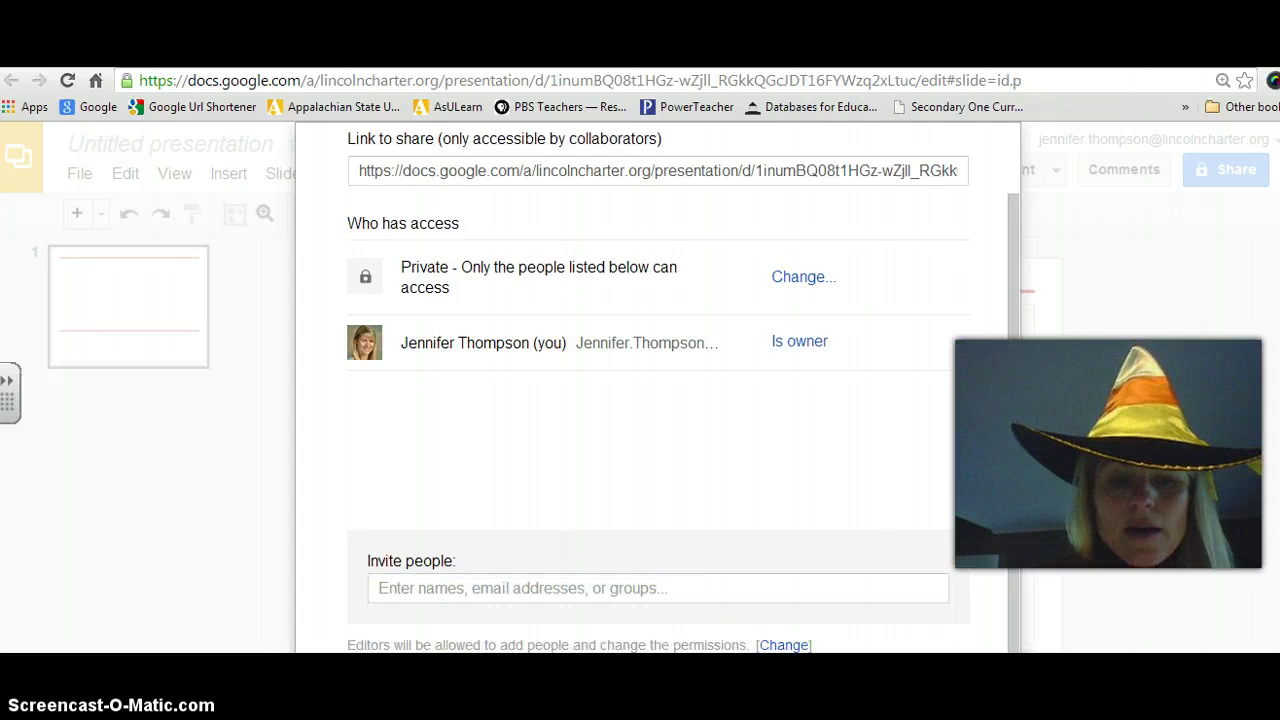
pyautogui.press('Escape')
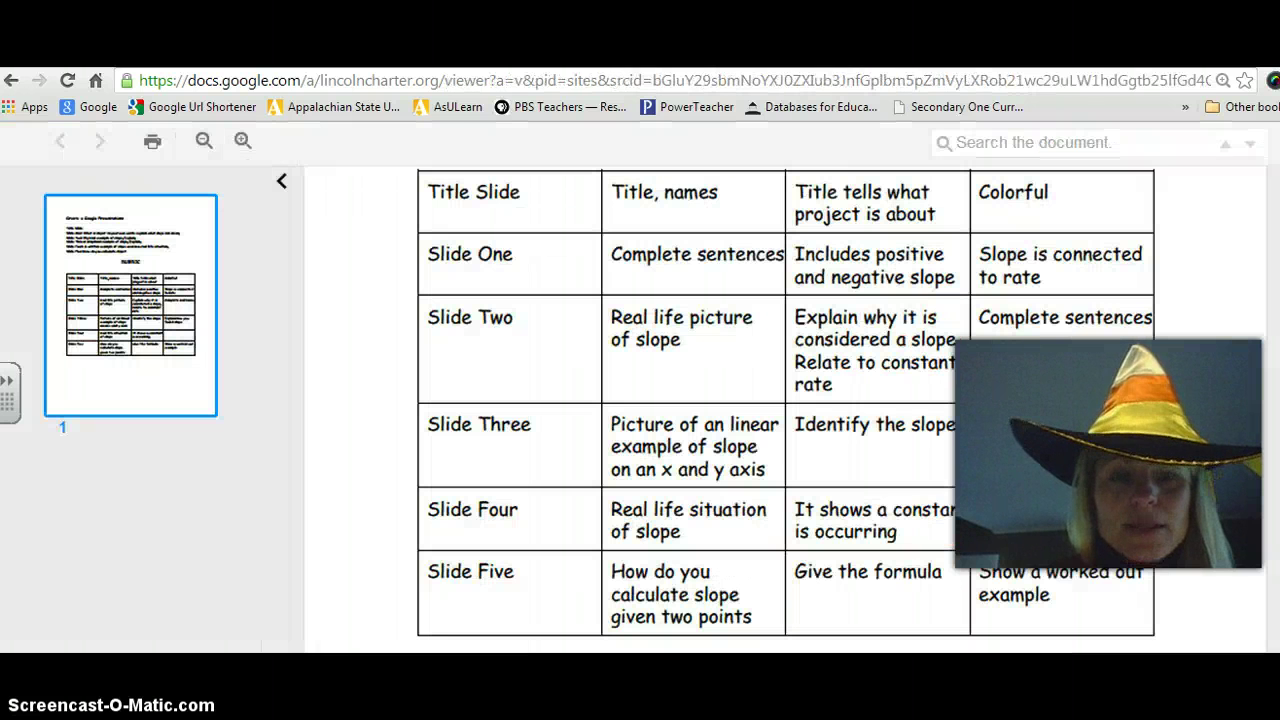
# Step: Leave the rubric PDF, go back to the Park Project page, and scroll through the site page
pyautogui.click(700, 62)
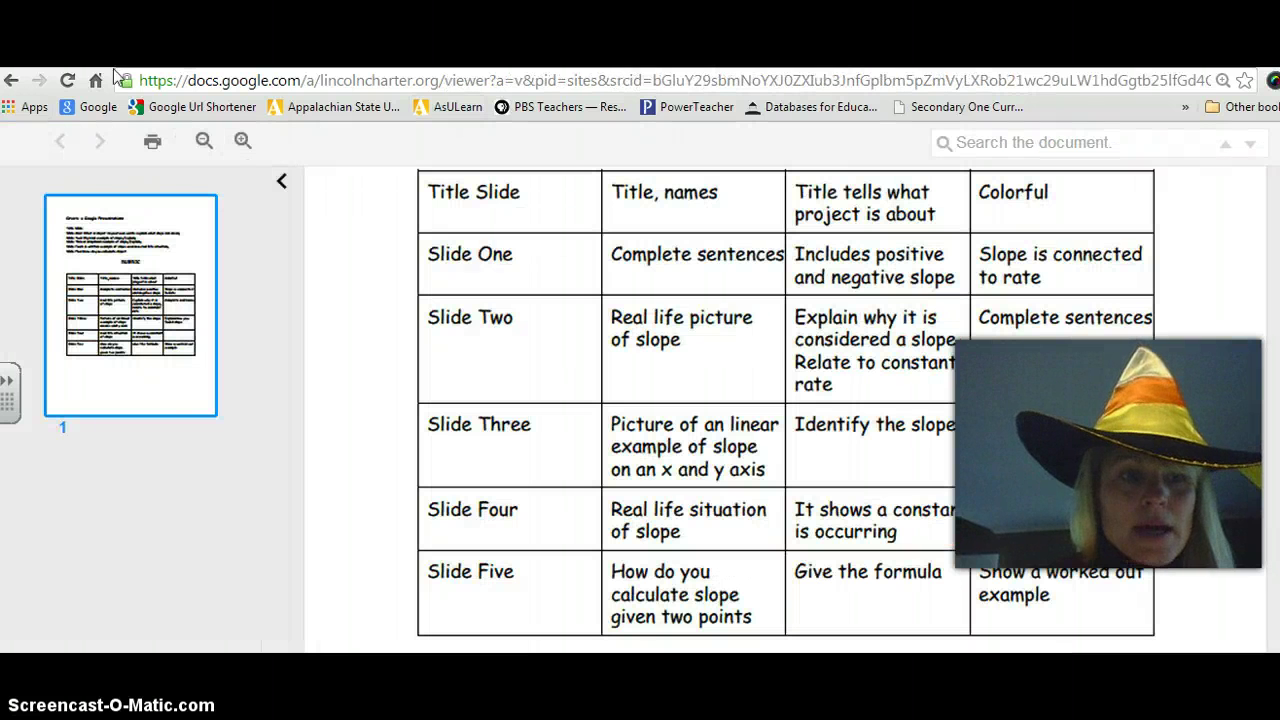
pyautogui.click(12, 82)
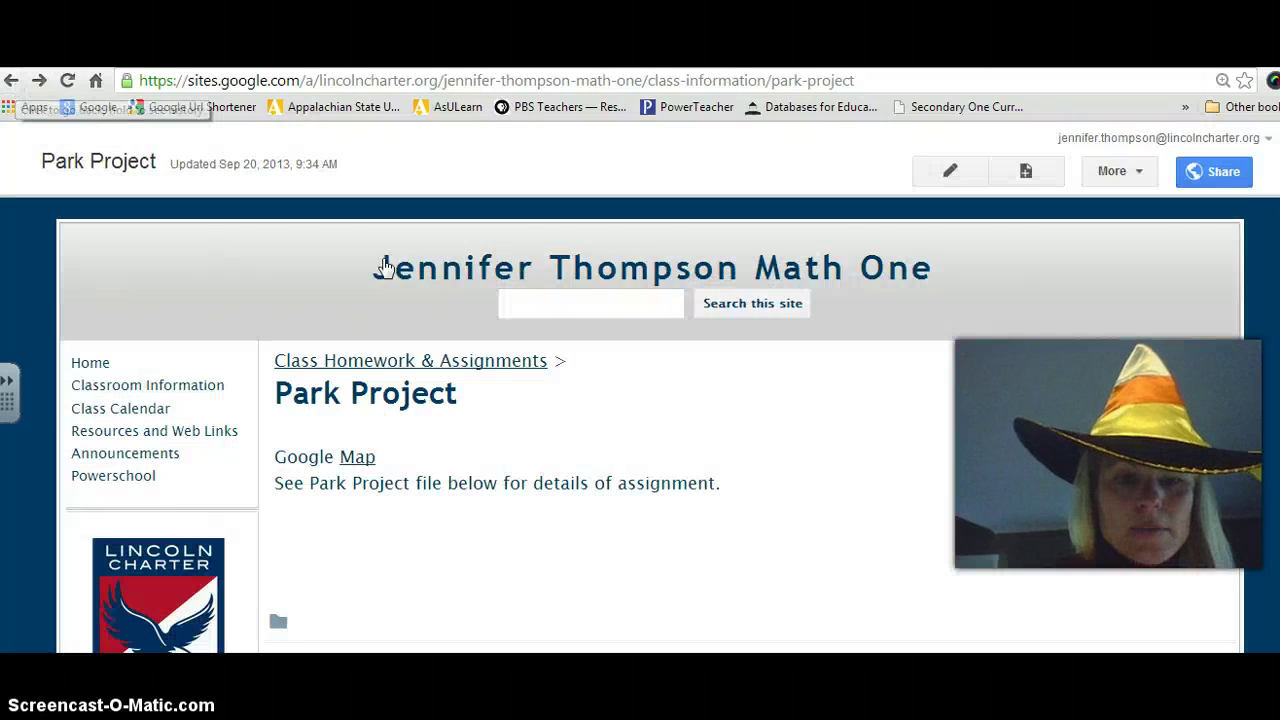
pyautogui.scroll(-3, 405, 317)
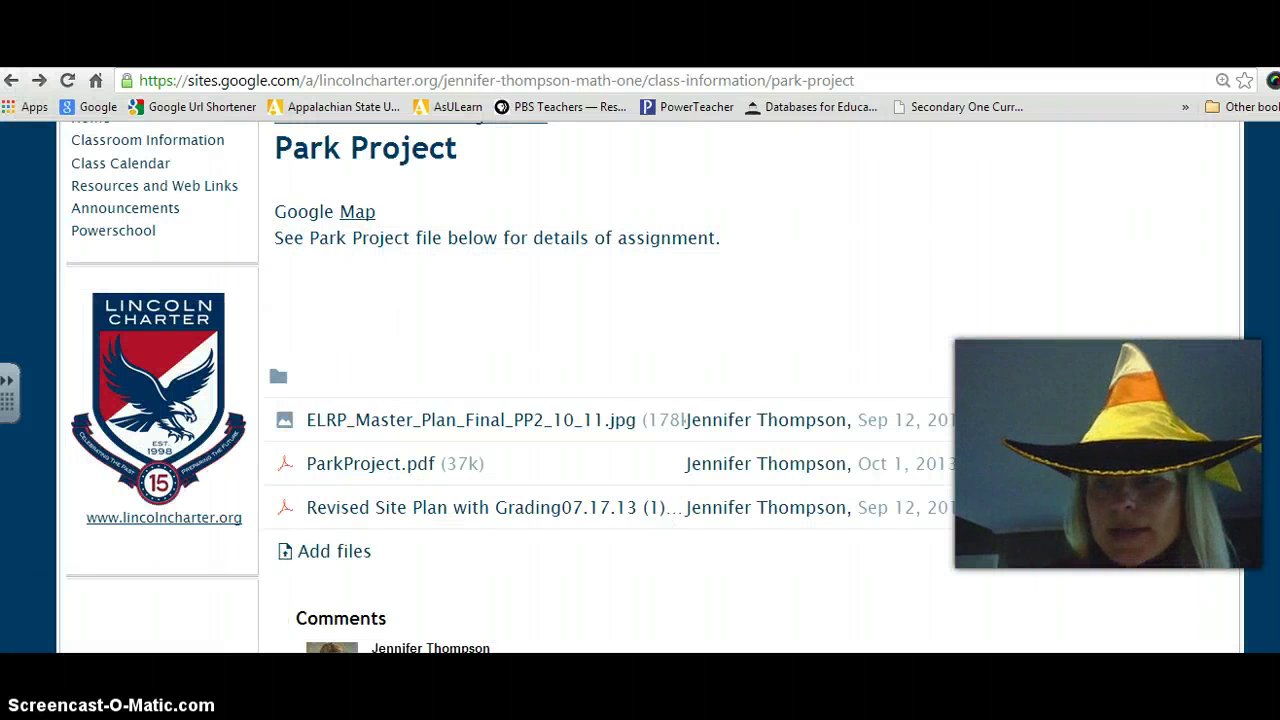
pyautogui.scroll(3, 608, 291)
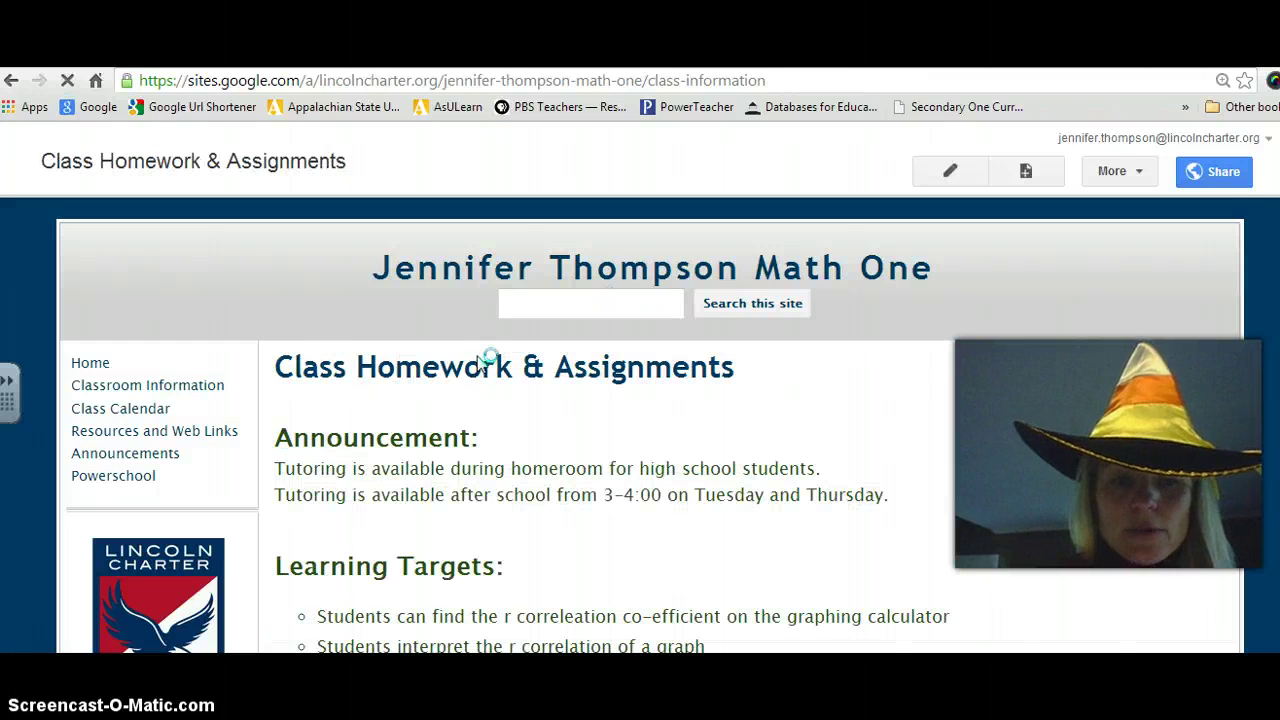
pyautogui.scroll(-4, 649, 587)
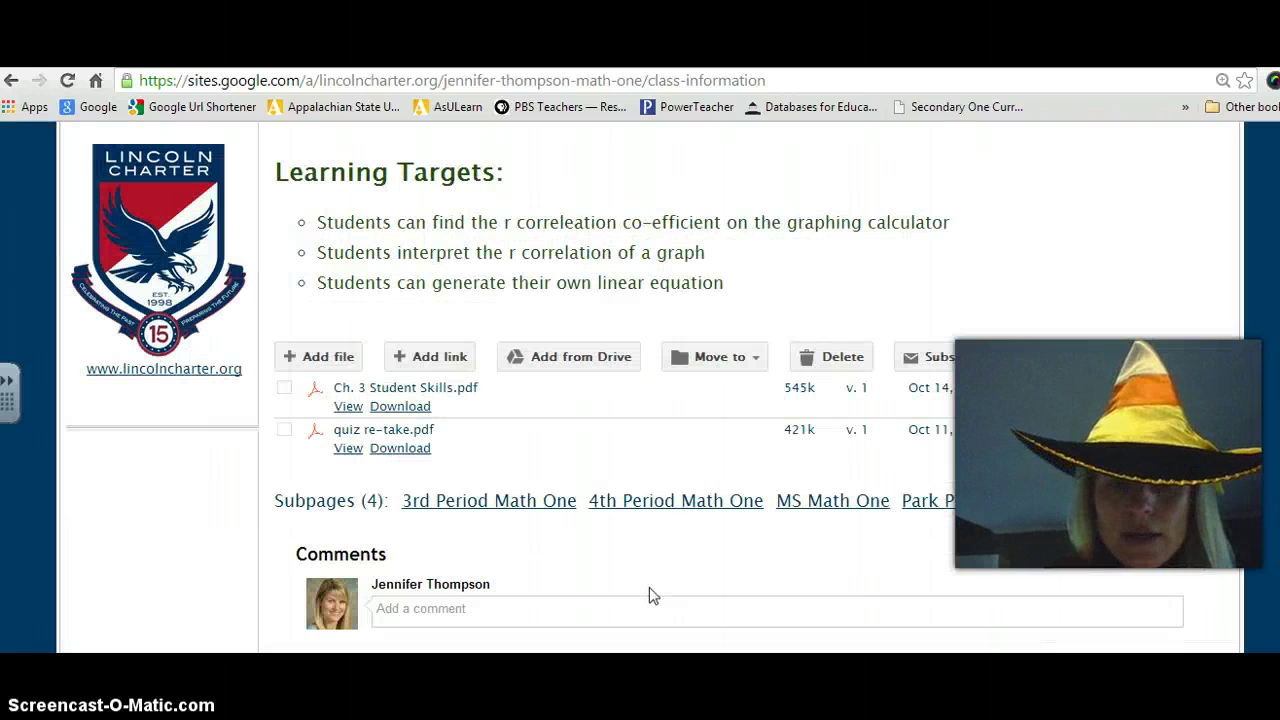
pyautogui.click(635, 501)
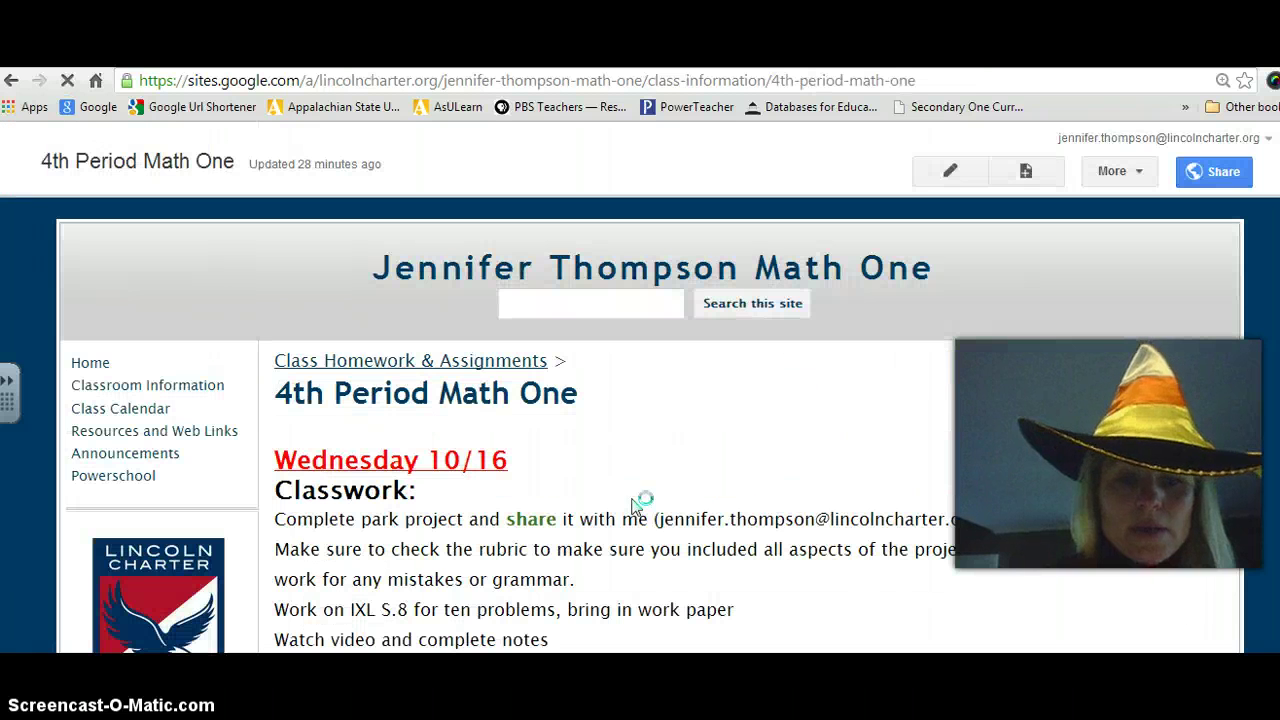
pyautogui.scroll(-2, 1265, 327)
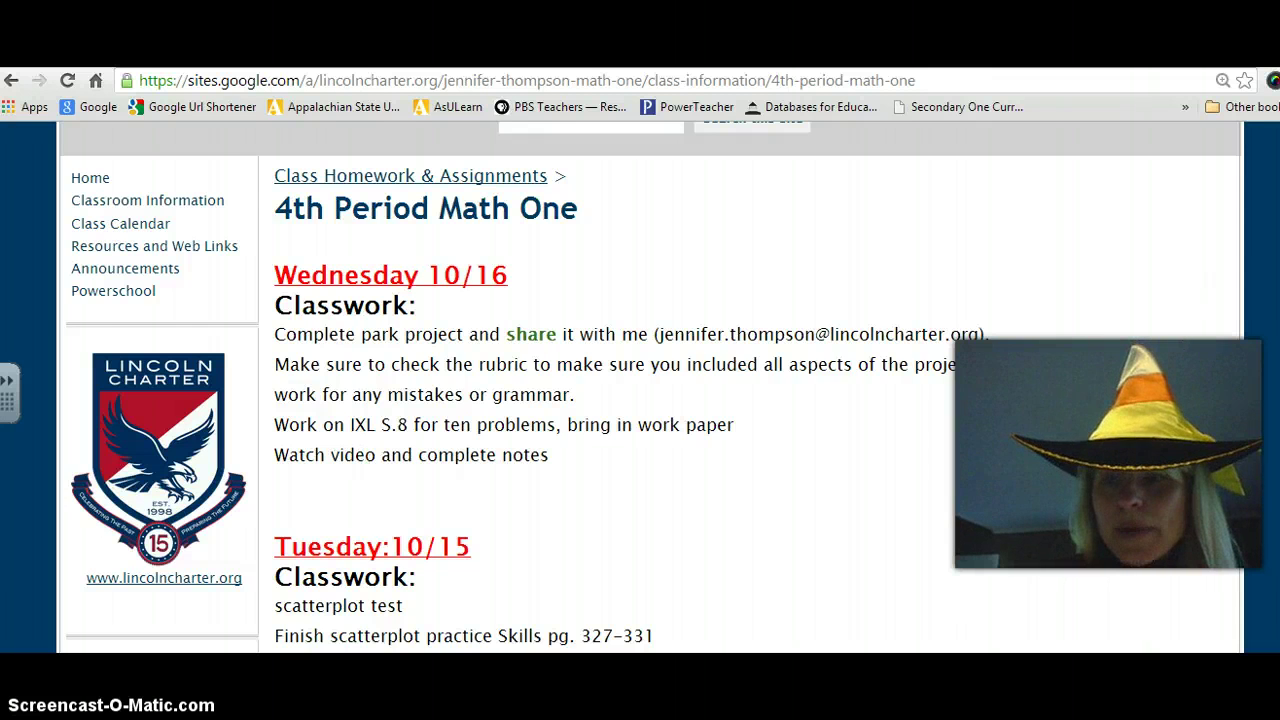
pyautogui.scroll(-3, 436, 340)
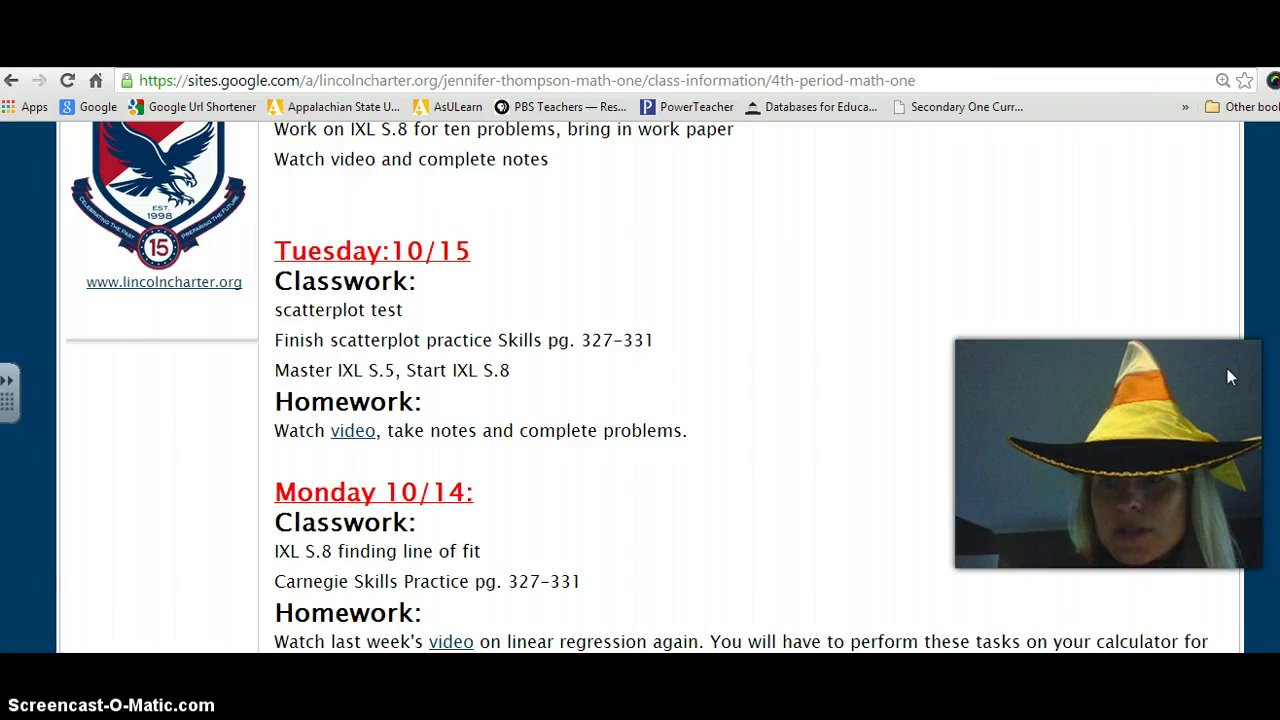
pyautogui.scroll(5, 640, 385)
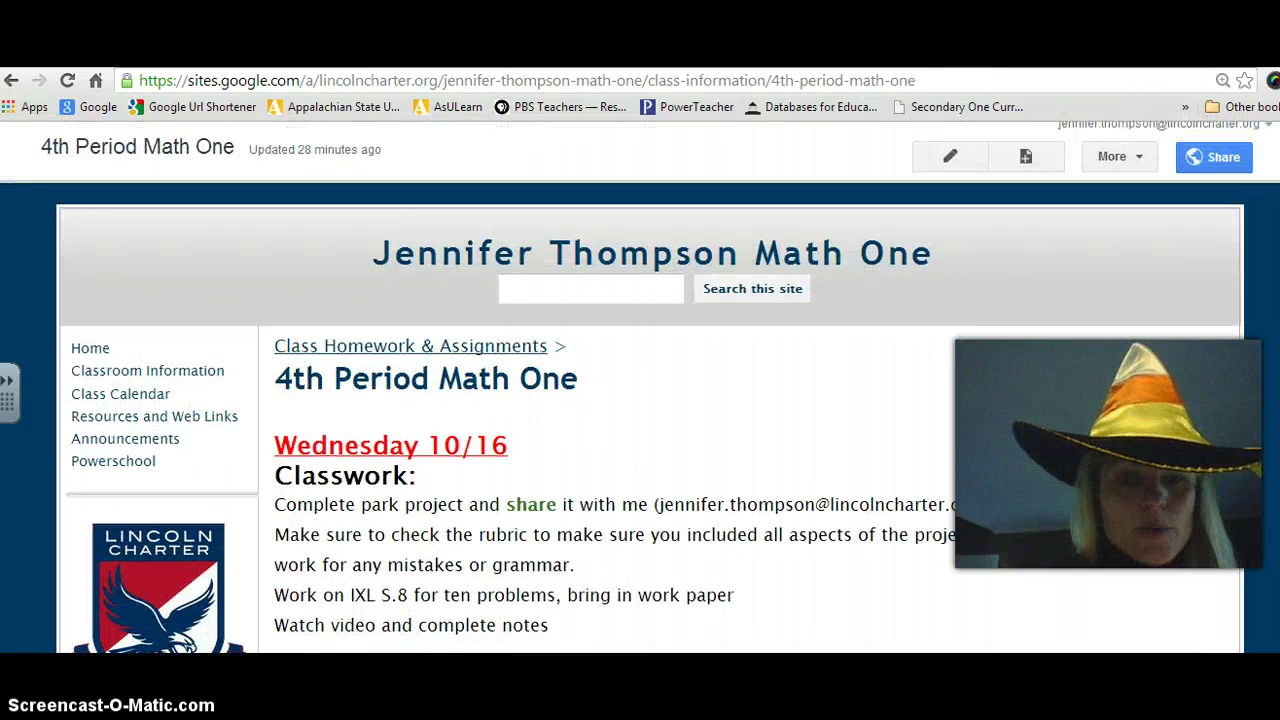
pyautogui.scroll(-3, 755, 378)
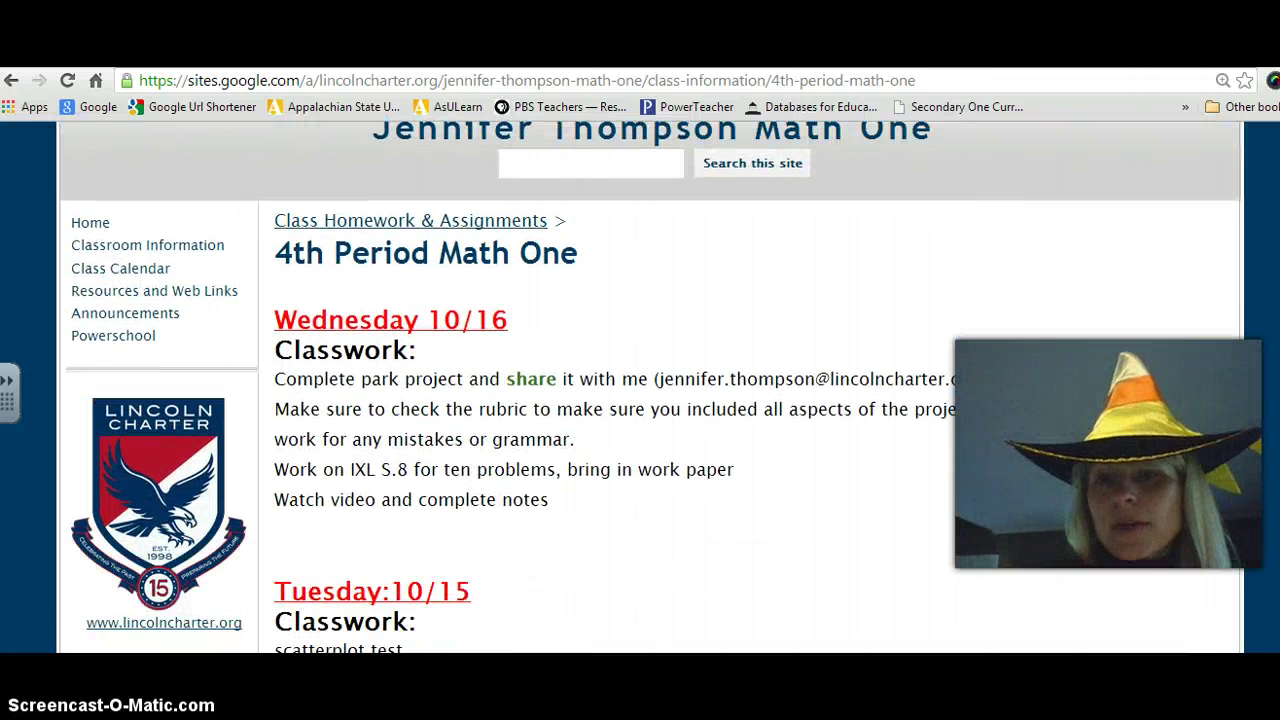